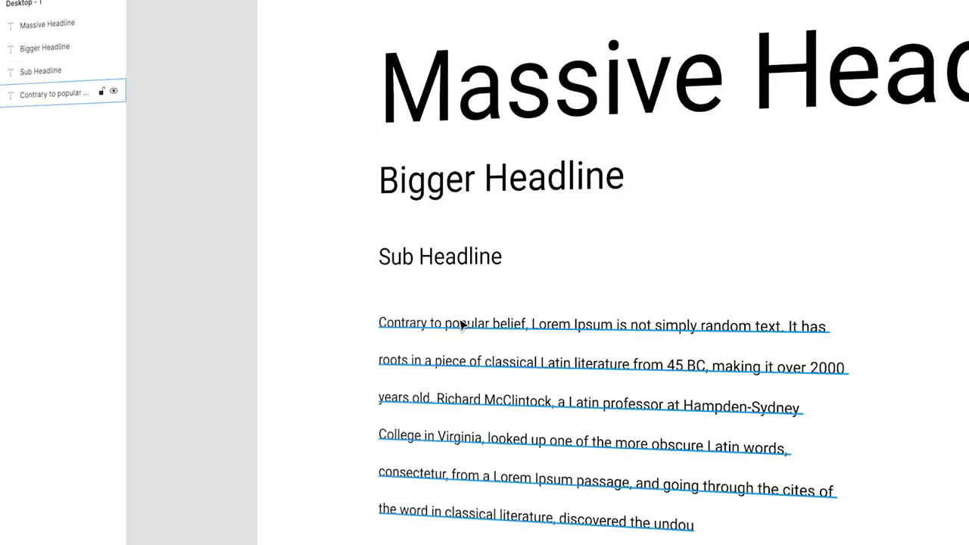
# Select the body paragraph in the finished preview, then return to the blank Desktop - 1 frame
pyautogui.click(363, 382)
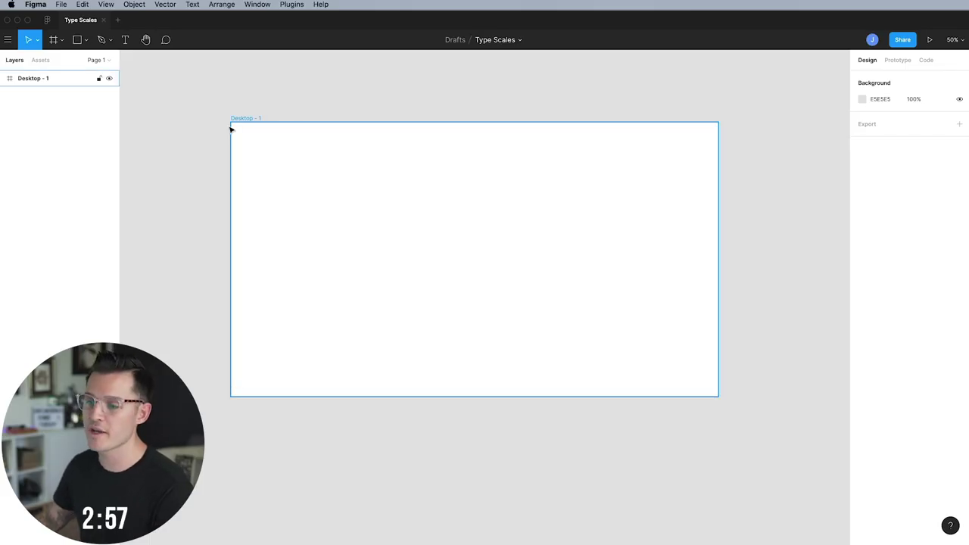
# Select the Desktop - 1 frame and zoom in so it is centred in view
pyautogui.moveTo(221, 111); pyautogui.dragTo(771, 425)
pyautogui.hotkey('shift', '1')
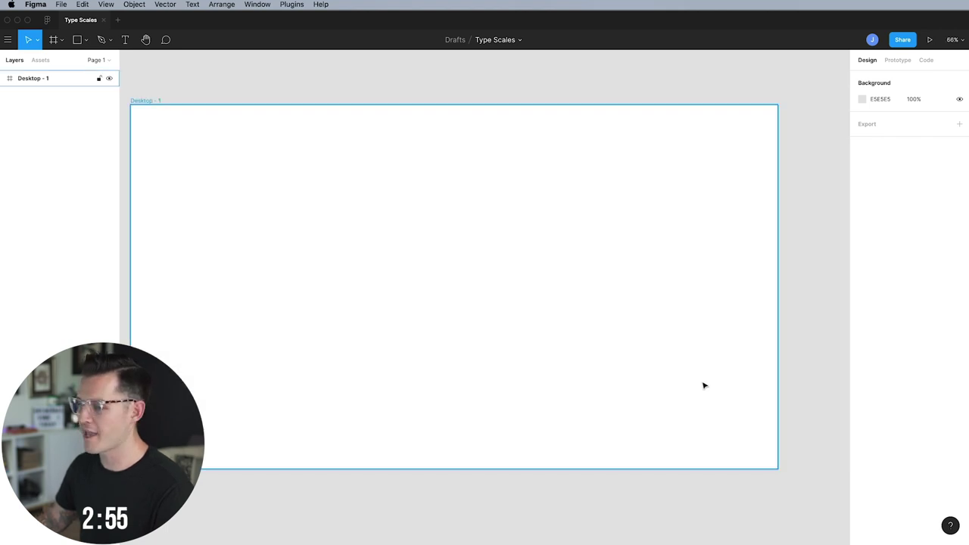
pyautogui.moveTo(240, 89); pyautogui.dragTo(294, 103)
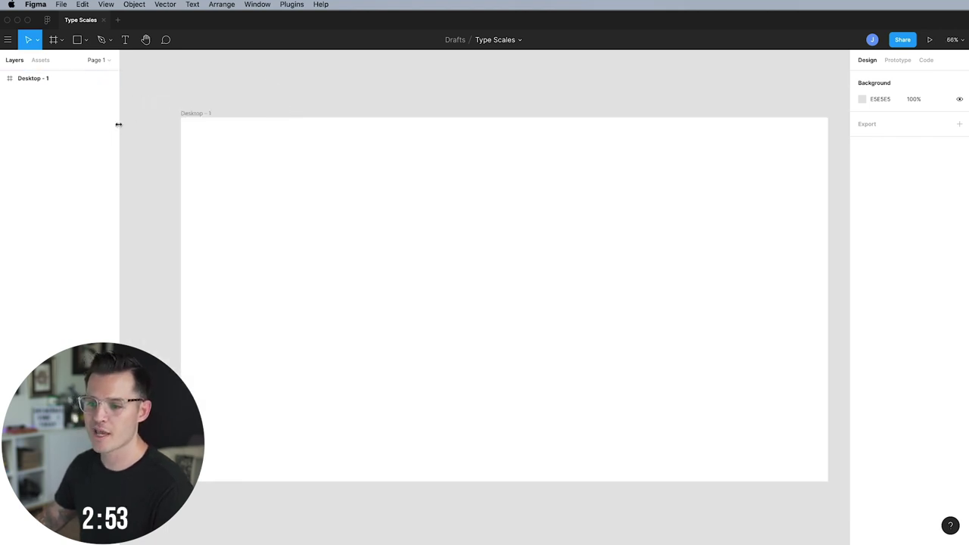
pyautogui.moveTo(247, 93); pyautogui.dragTo(227, 98)
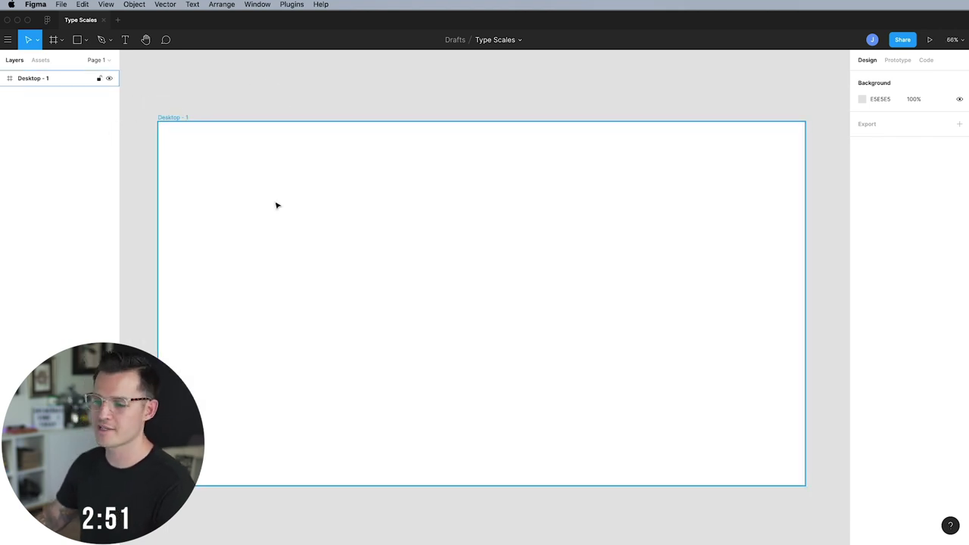
pyautogui.moveTo(366, 195); pyautogui.dragTo(372, 179)
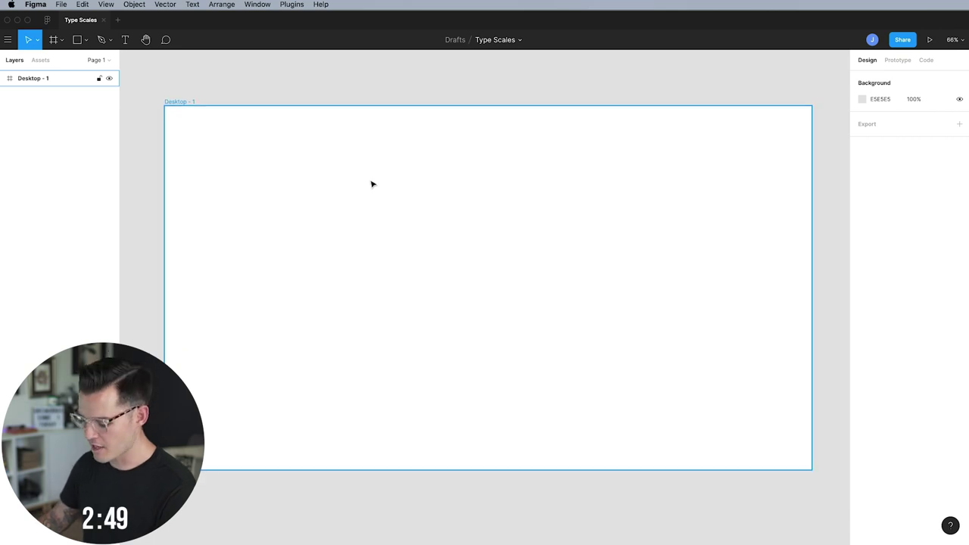
# Paste the Lorem Ipsum paragraph, shorten its box to 599 × 147, and view at 100%
pyautogui.press('super+v')
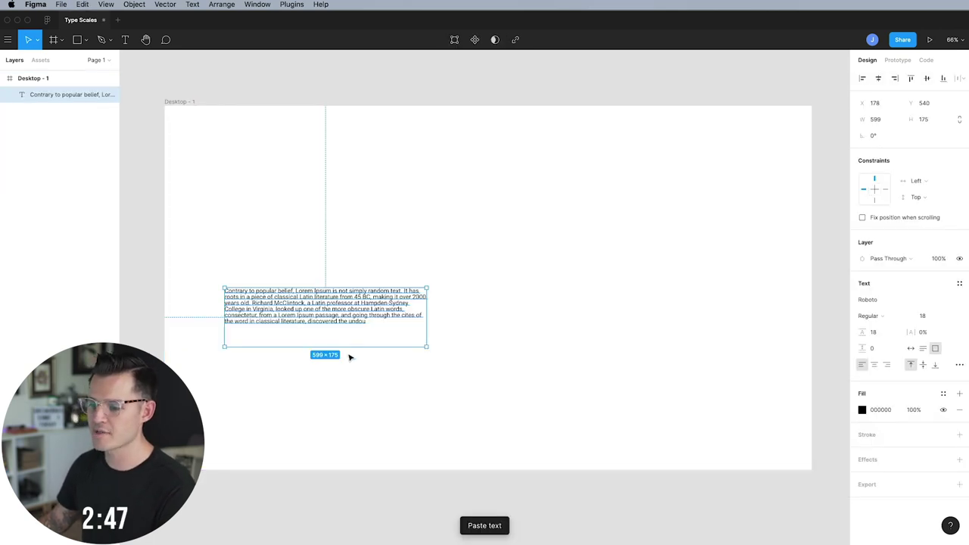
pyautogui.moveTo(348, 347); pyautogui.dragTo(354, 338)
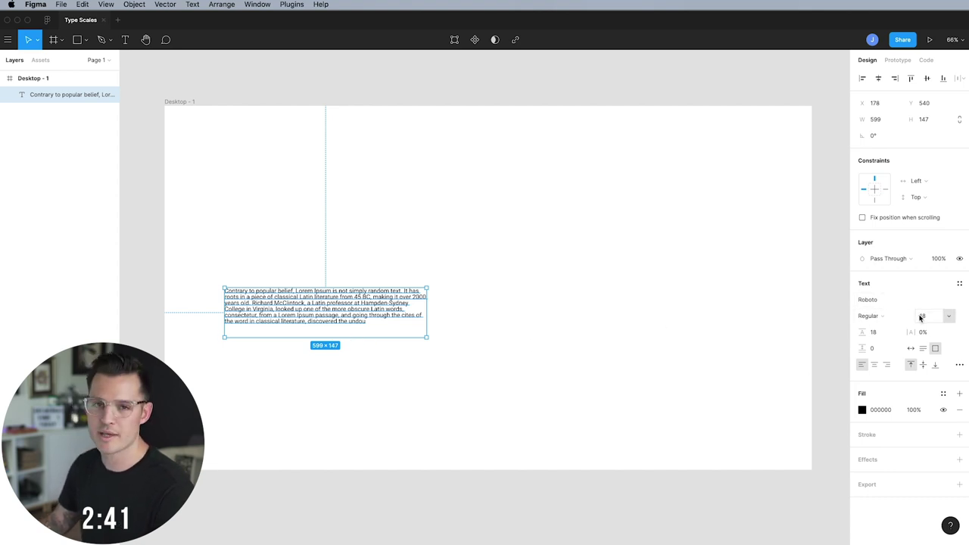
pyautogui.click(361, 350)
pyautogui.hotkey('shift', '0')
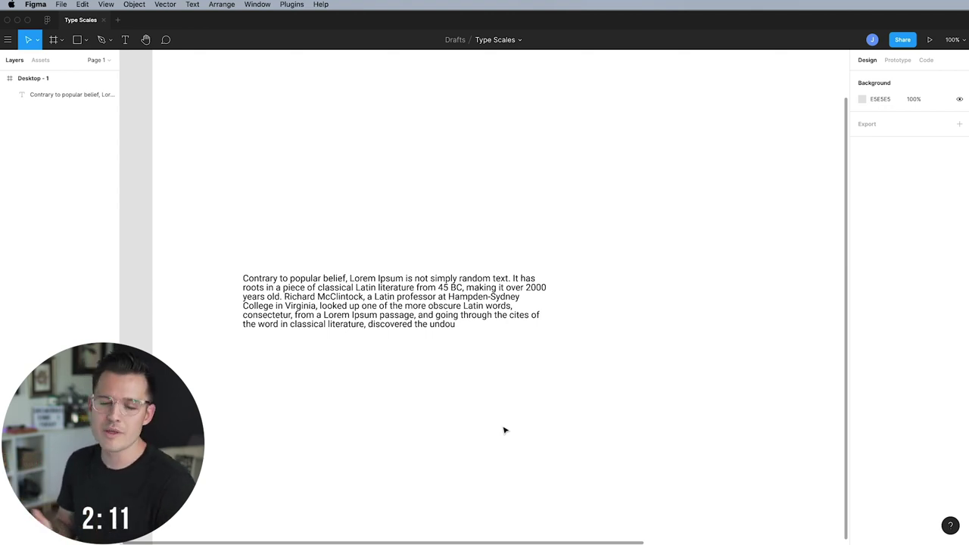
pyautogui.click(400, 308)
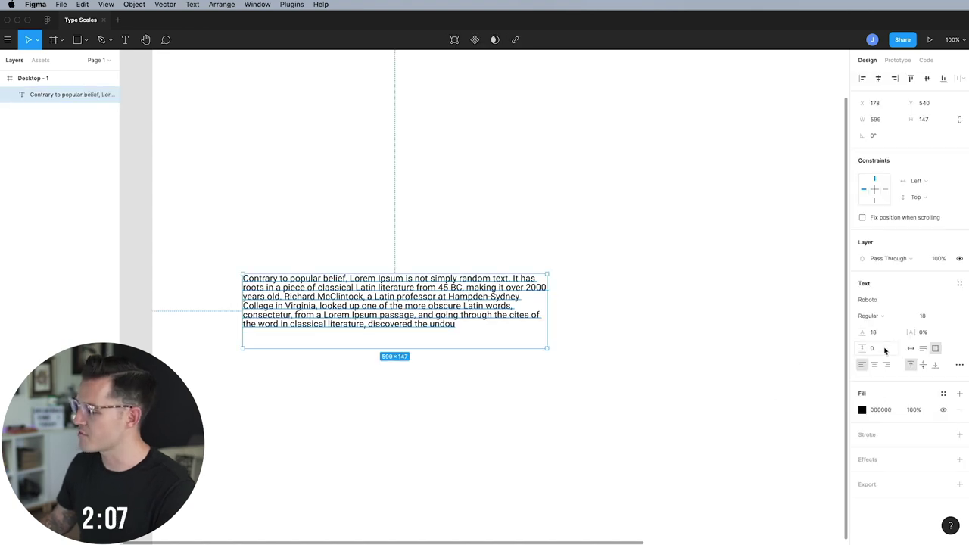
# Set the paragraph line height to 18*1.618, then 47, and enlarge the box to fit six lines
pyautogui.click(884, 332)
pyautogui.click(885, 333)
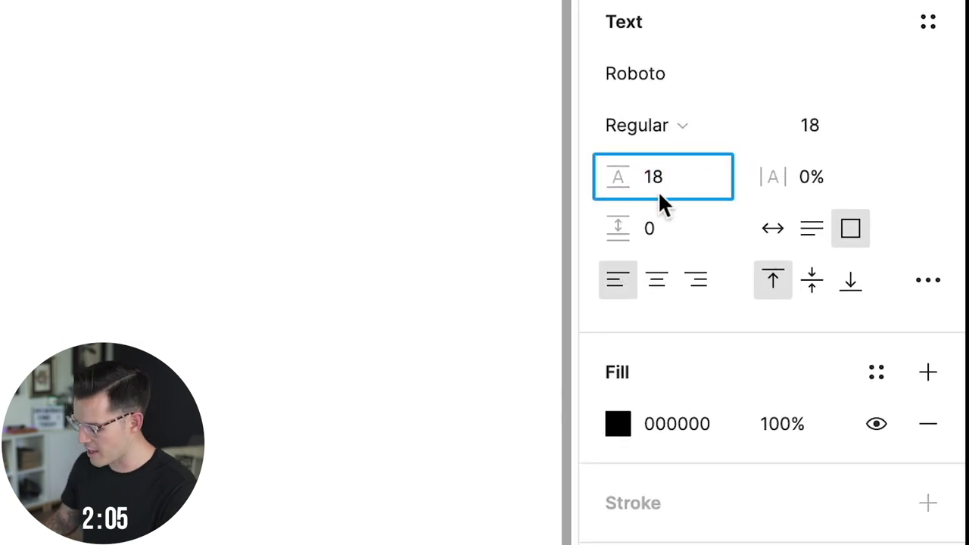
pyautogui.write('*1.618')
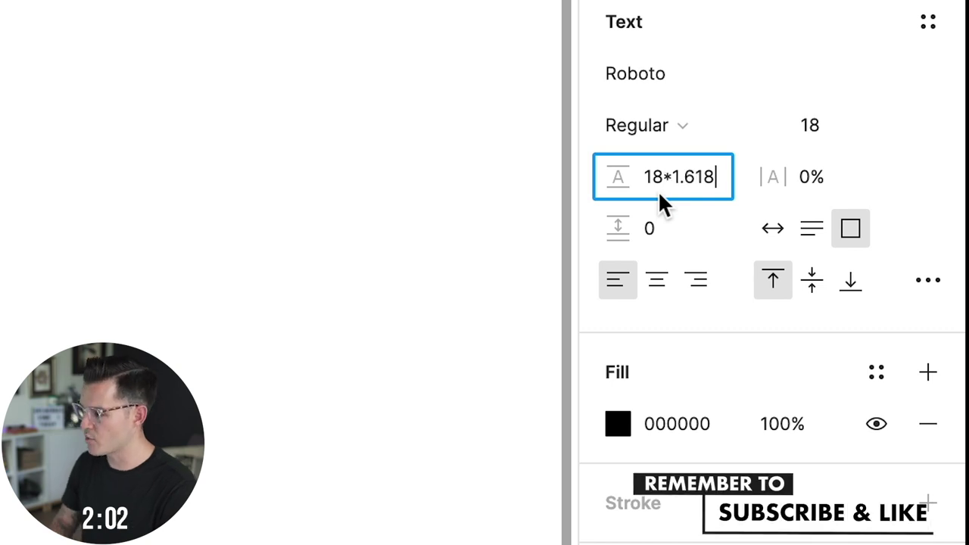
pyautogui.press('Return')
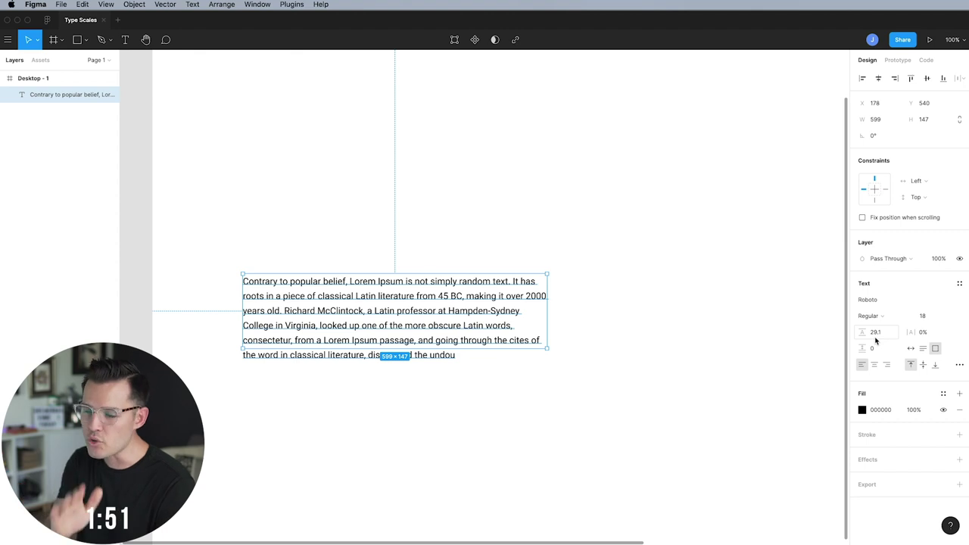
pyautogui.click(890, 331)
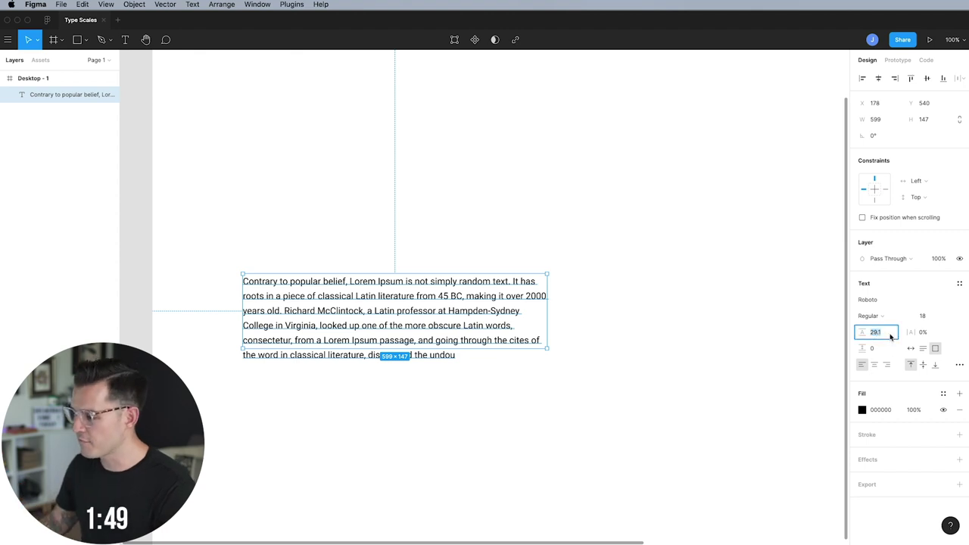
pyautogui.click(878, 333)
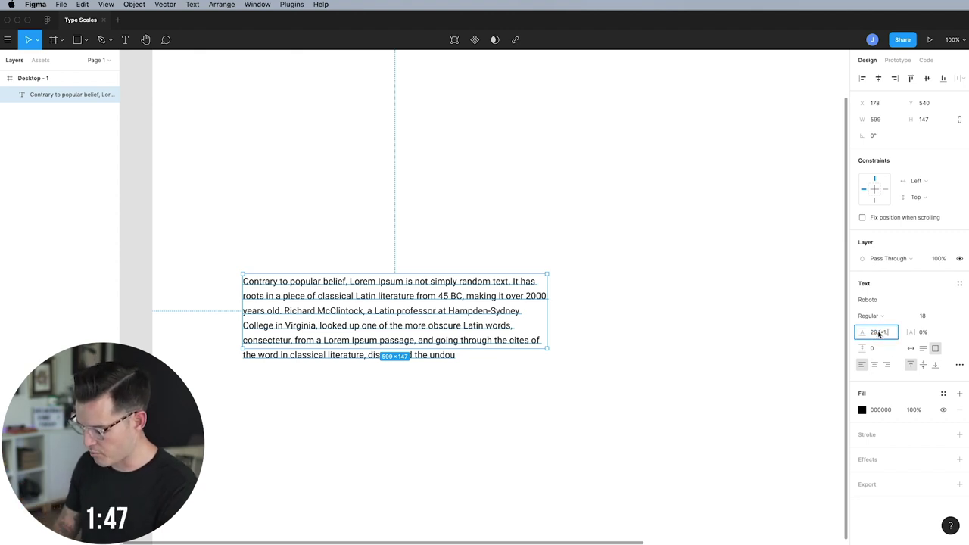
pyautogui.write('47')
pyautogui.press('Return')
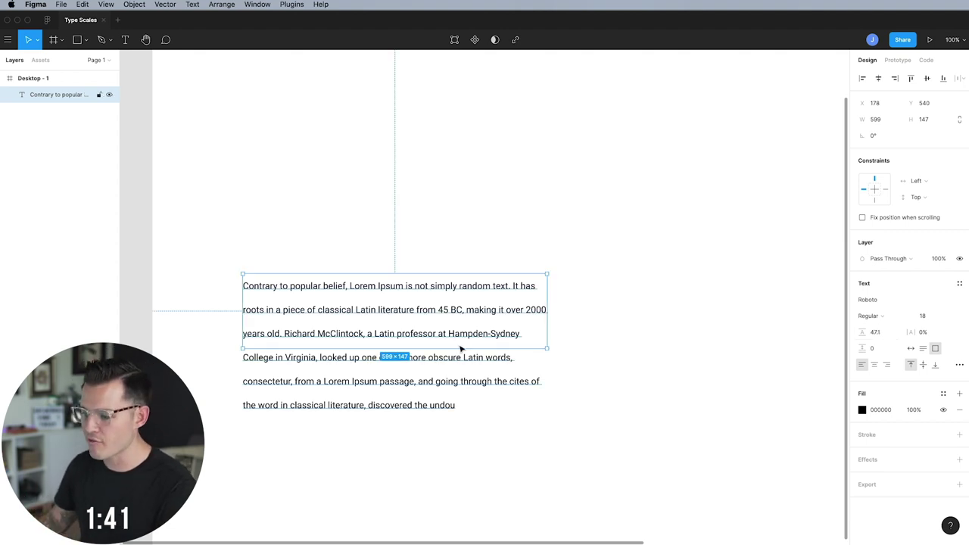
pyautogui.moveTo(421, 348); pyautogui.dragTo(415, 413)
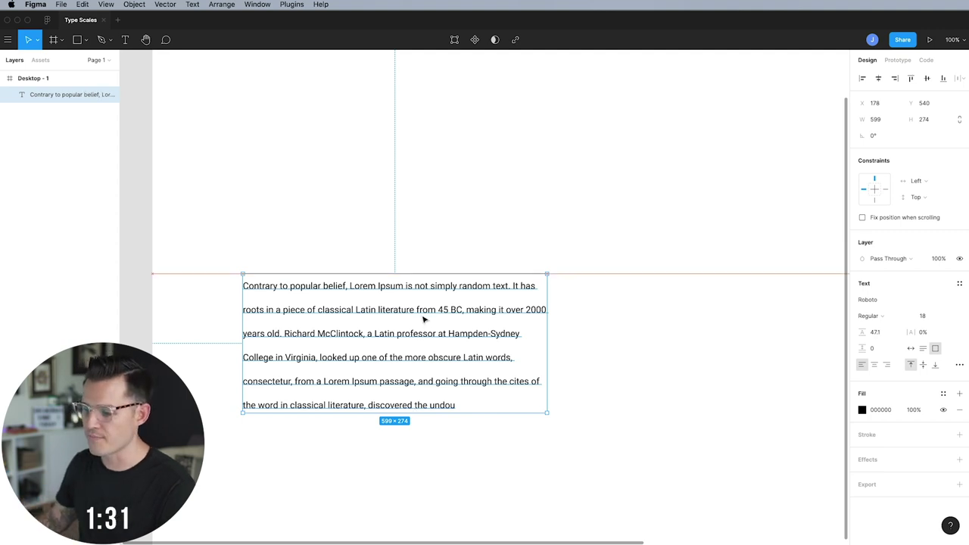
# Duplicate the paragraph above itself, retype it as 'Sub Headline', and make its box hug the text
pyautogui.scroll(2, 414, 379)
pyautogui.moveTo(411, 359); pyautogui.dragTo(398, 231)
pyautogui.doubleClick(398, 230)
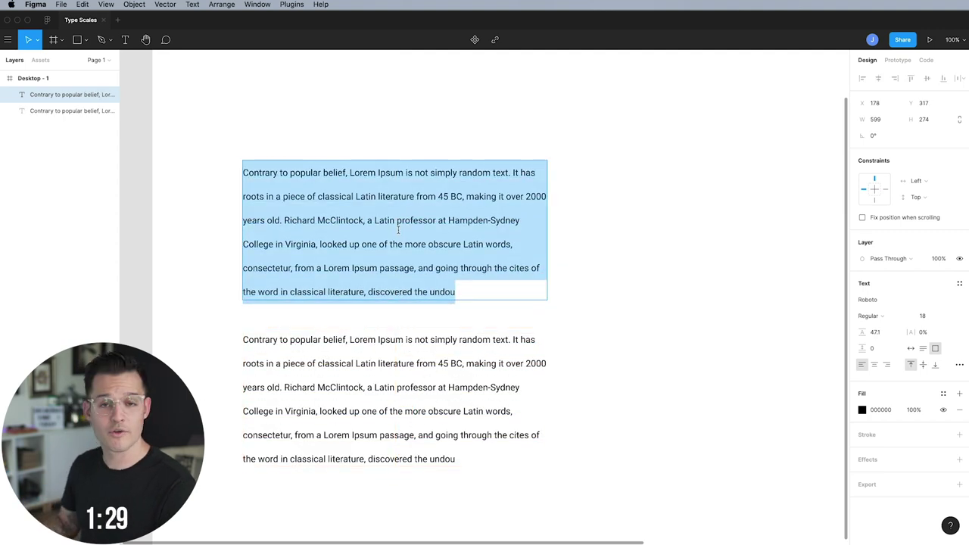
pyautogui.write('Sub He')
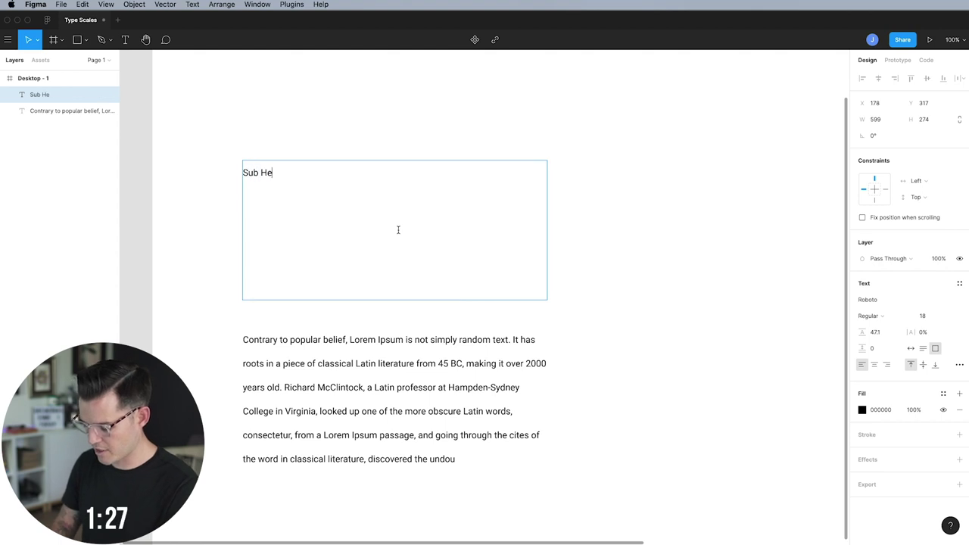
pyautogui.write('adline')
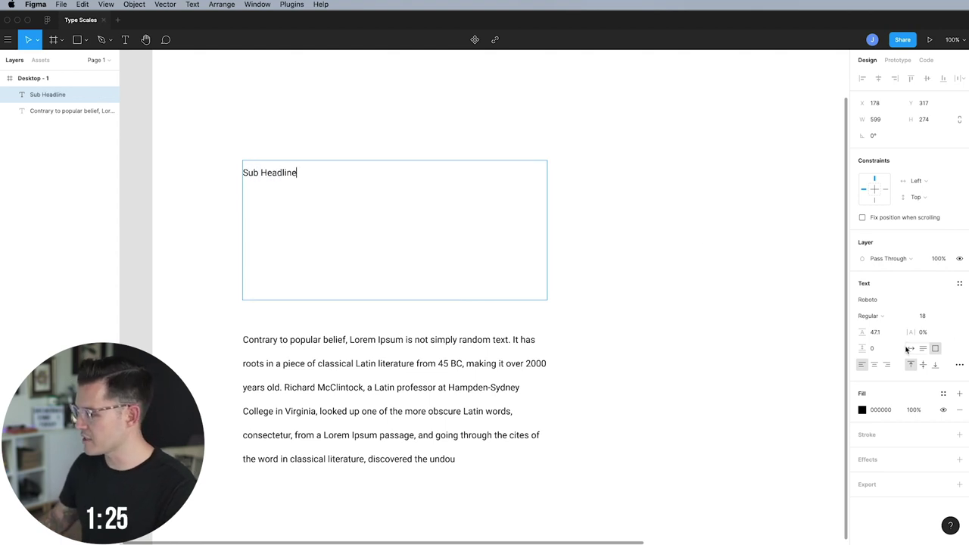
pyautogui.click(910, 348)
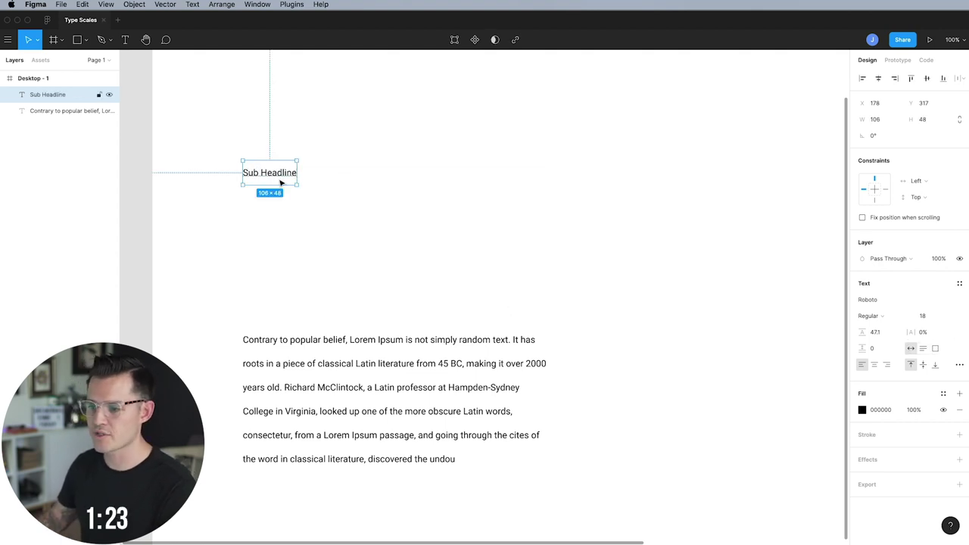
# Multiply the Sub Headline font size of 18 by the golden ratio, giving 29.12
pyautogui.click(930, 316)
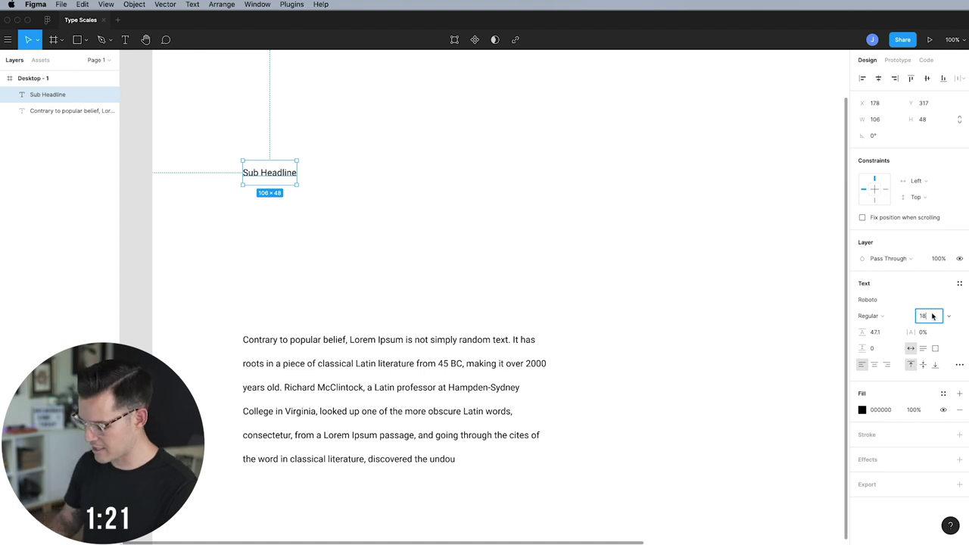
pyautogui.press('Right')
pyautogui.write('*')
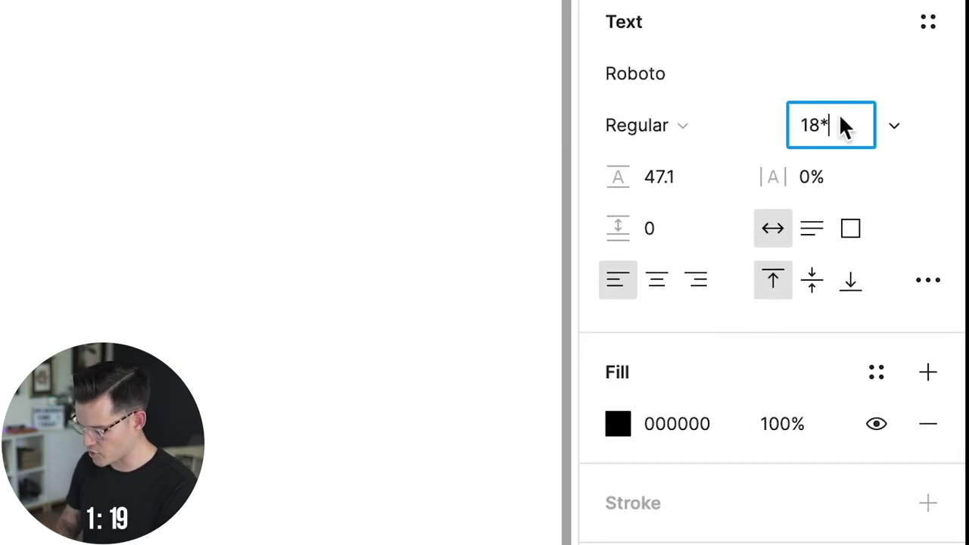
pyautogui.write('1.18')
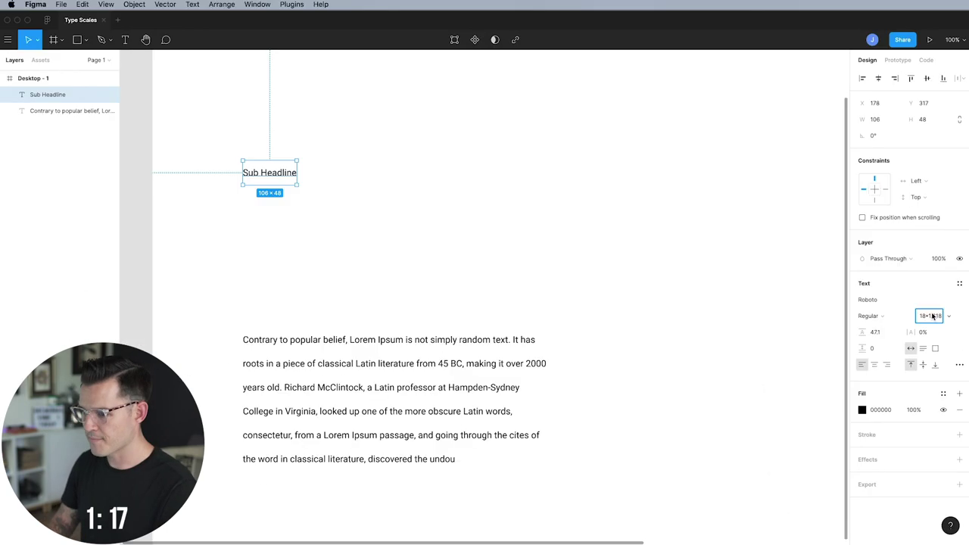
pyautogui.press('Return')
# Duplicate Sub Headline as 'Bigger Headline' with font size 29.12*1.618 = 47.12
pyautogui.moveTo(302, 177); pyautogui.dragTo(303, 212)
pyautogui.doubleClick(257, 210)
pyautogui.doubleClick(256, 206)
pyautogui.write('Bigger Headline')
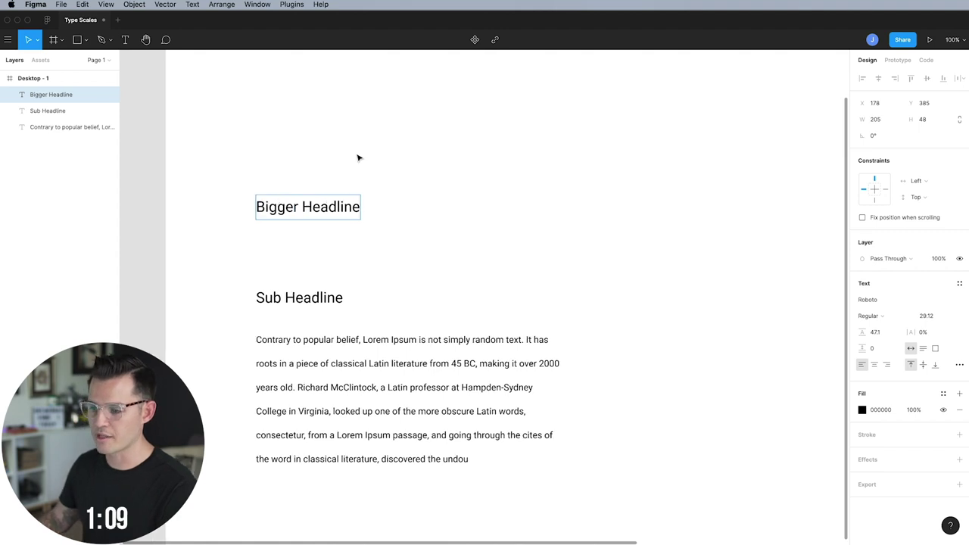
pyautogui.press('Escape')
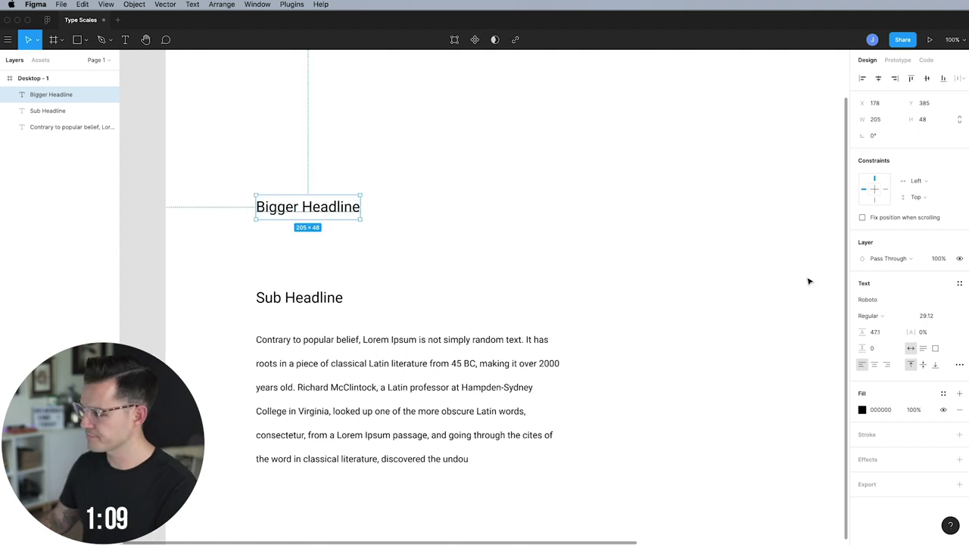
pyautogui.click(928, 316)
pyautogui.click(933, 319)
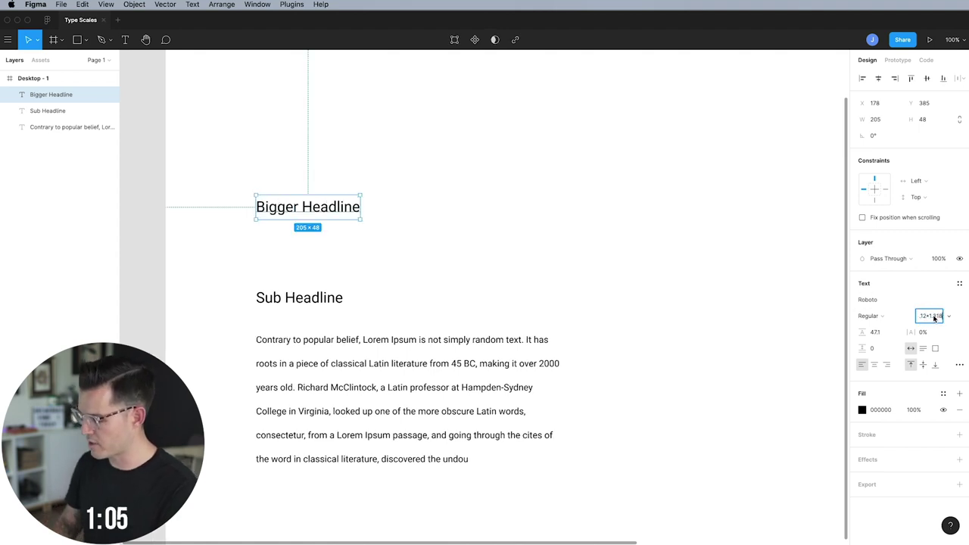
pyautogui.write('*1.618')
pyautogui.press('Return')
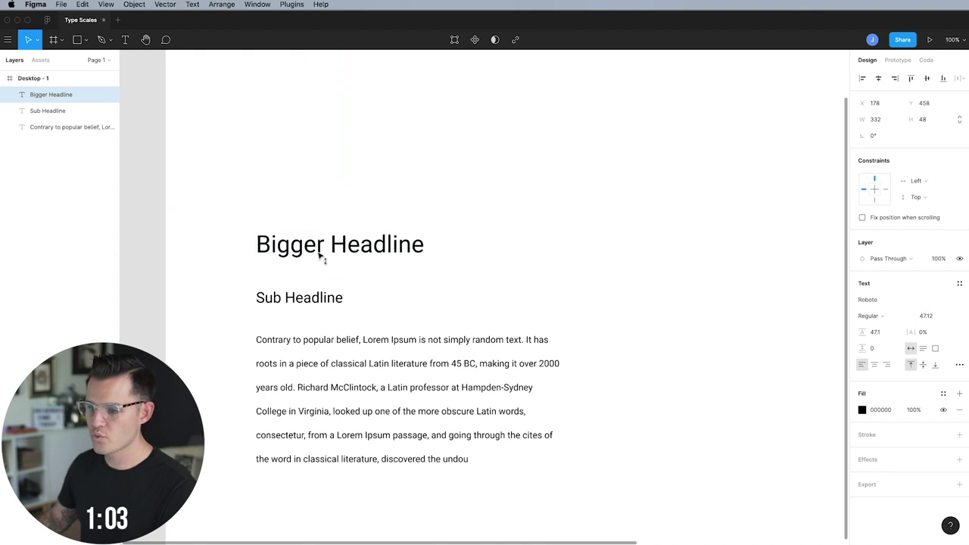
# Duplicate Bigger Headline above itself and select the word Bigger for replacement
pyautogui.moveTo(318, 257); pyautogui.dragTo(318, 192)
pyautogui.doubleClick(319, 189)
pyautogui.doubleClick(292, 182)
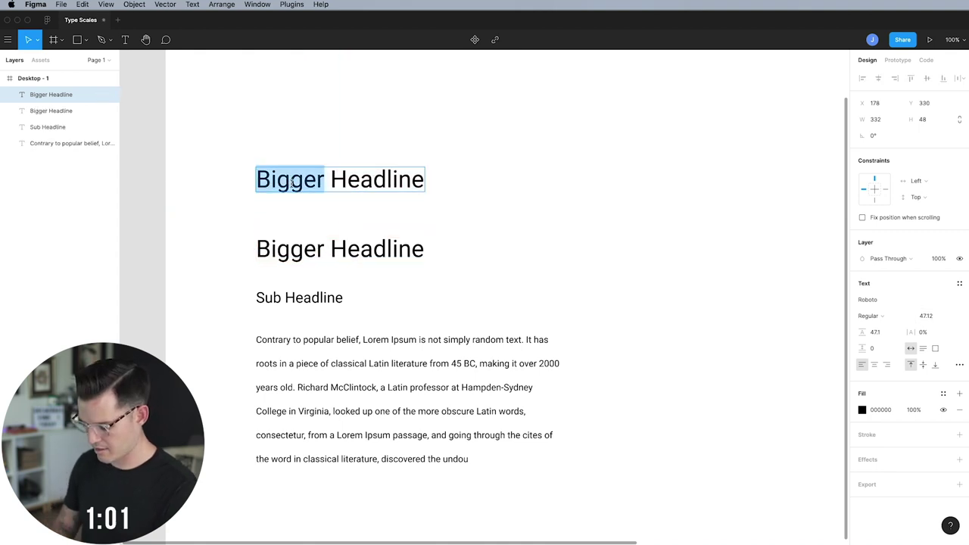
# Rename the copy 'Massive Headline' and enlarge it by two golden-ratio steps to 123.36
pyautogui.write('Massive')
pyautogui.press('Escape')
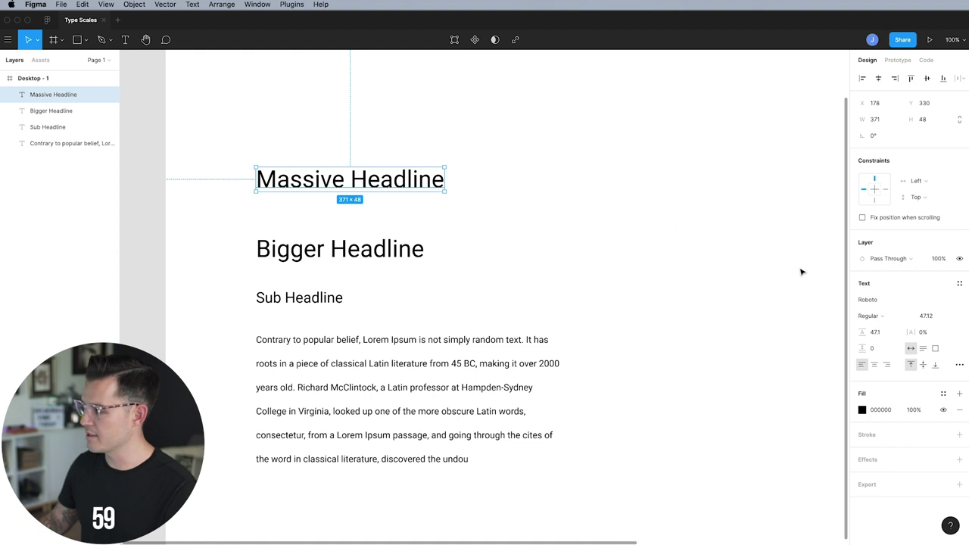
pyautogui.click(930, 316)
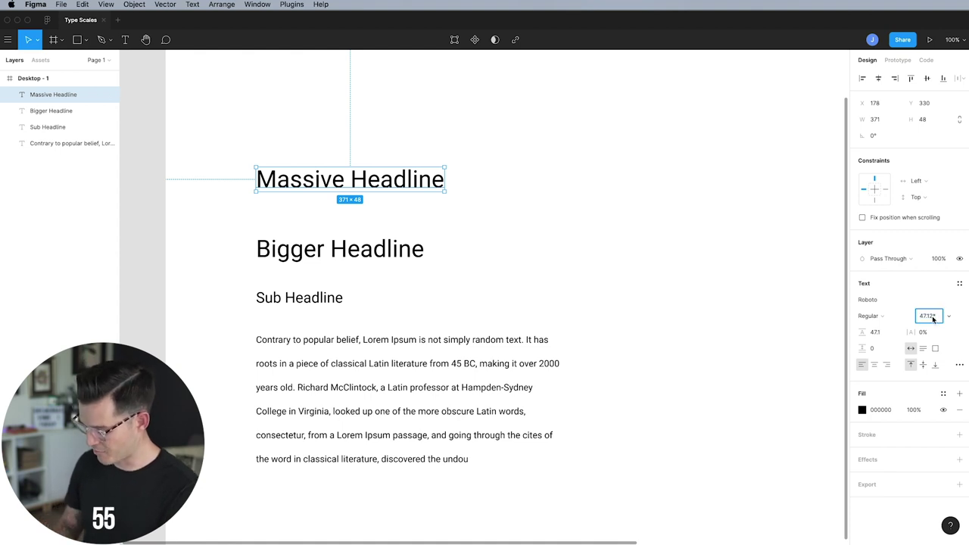
pyautogui.write('*1.618')
pyautogui.press('Return')
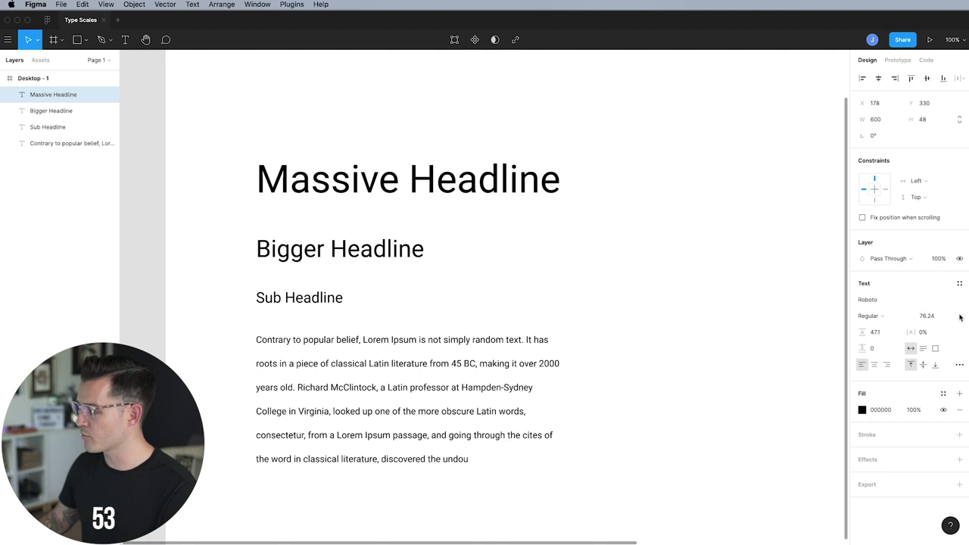
pyautogui.click(941, 318)
pyautogui.click(939, 318)
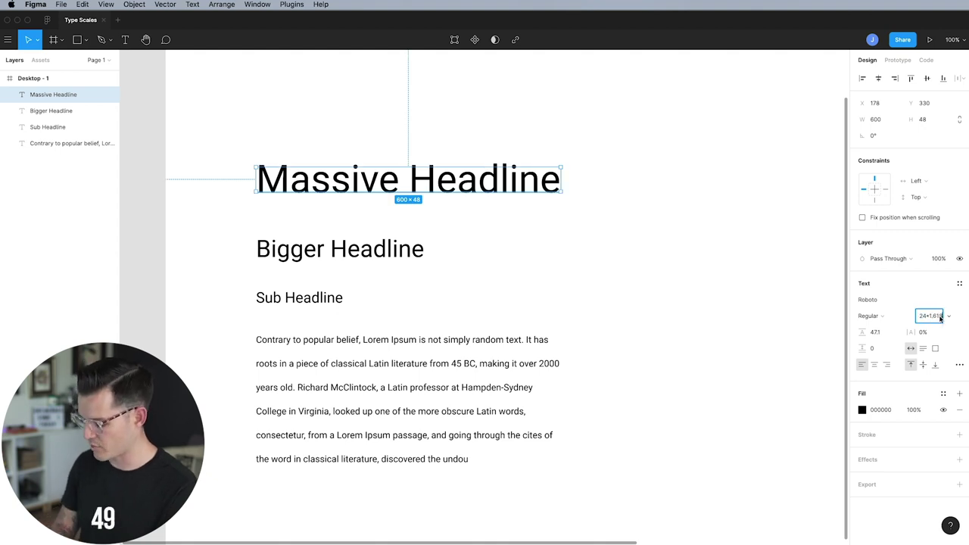
pyautogui.press('Return')
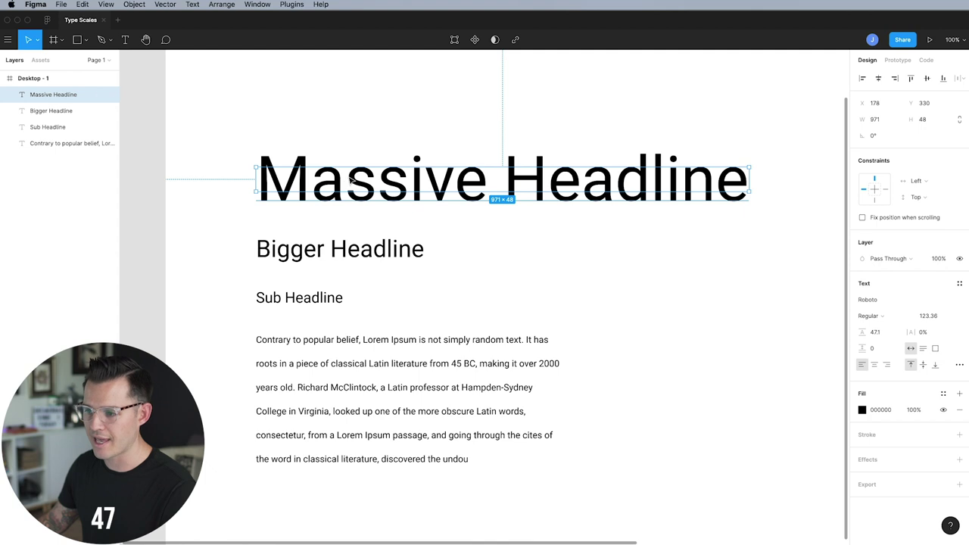
pyautogui.click(560, 265)
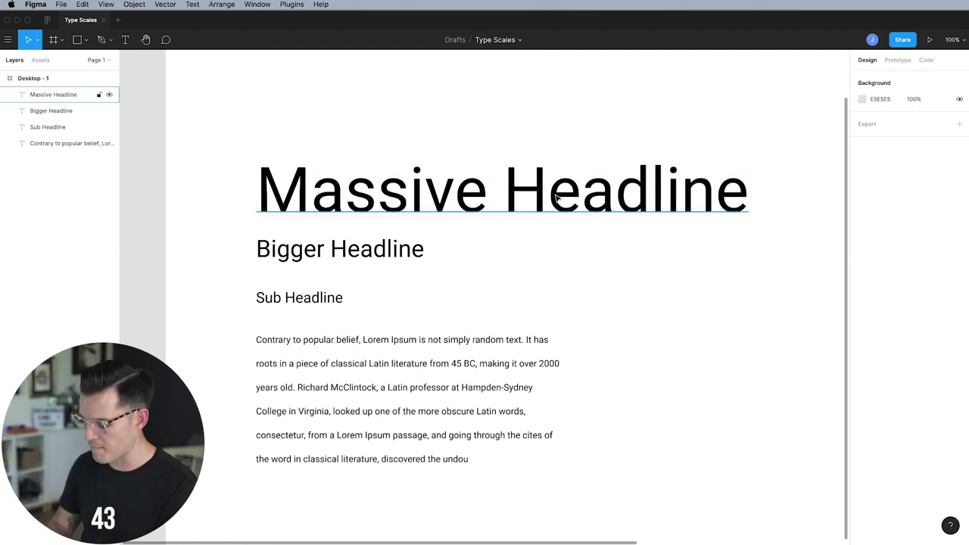
pyautogui.press('-')
# Nudge Bigger Headline down slightly to add space below Massive Headline
pyautogui.hscroll(1, 534, 205)
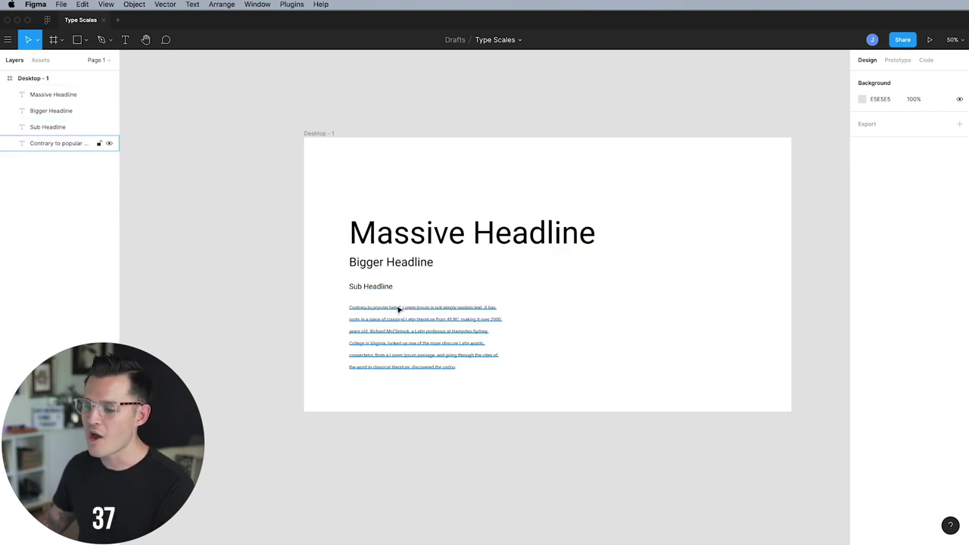
pyautogui.hotkey('shift', '0')
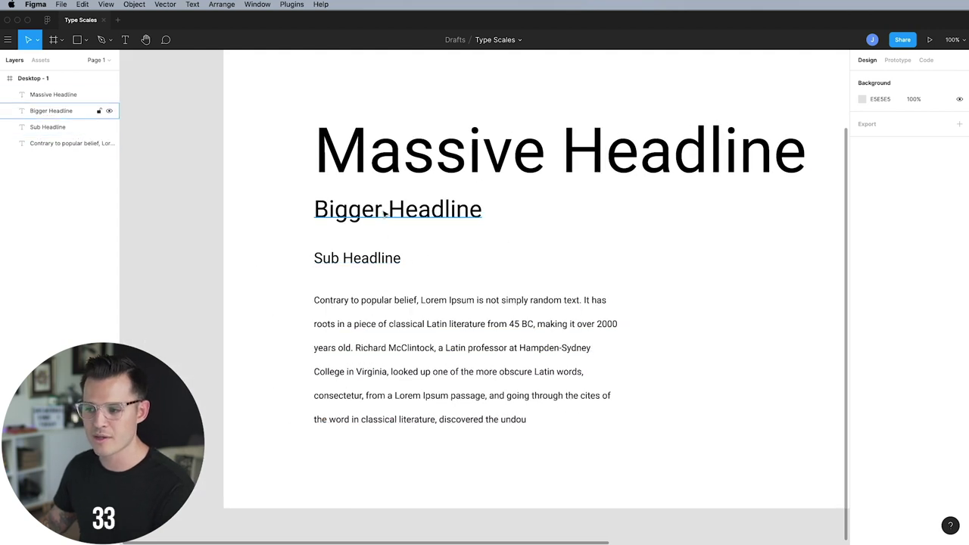
pyautogui.moveTo(371, 220); pyautogui.dragTo(371, 225)
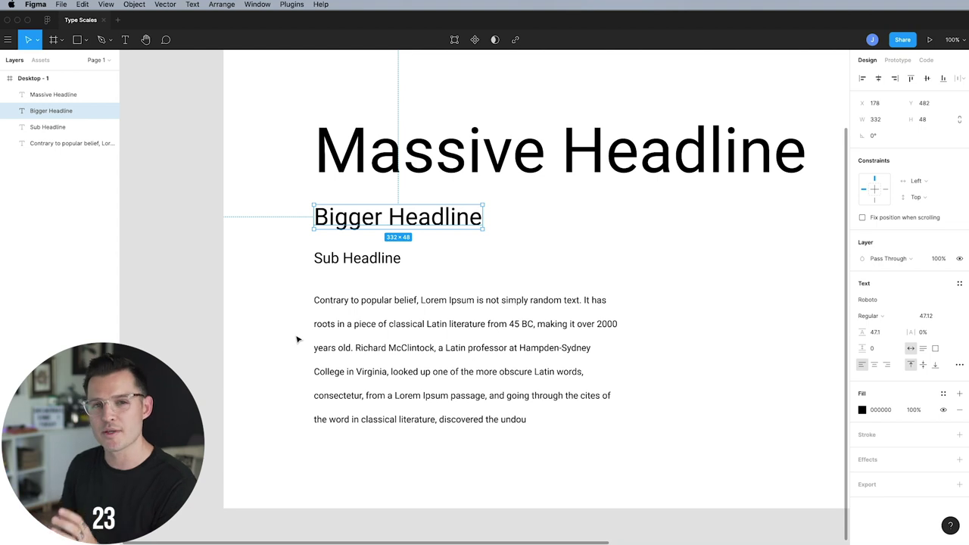
# Set the body paragraph to Light weight and the Sub Headline to Medium
pyautogui.click(370, 364)
pyautogui.click(871, 316)
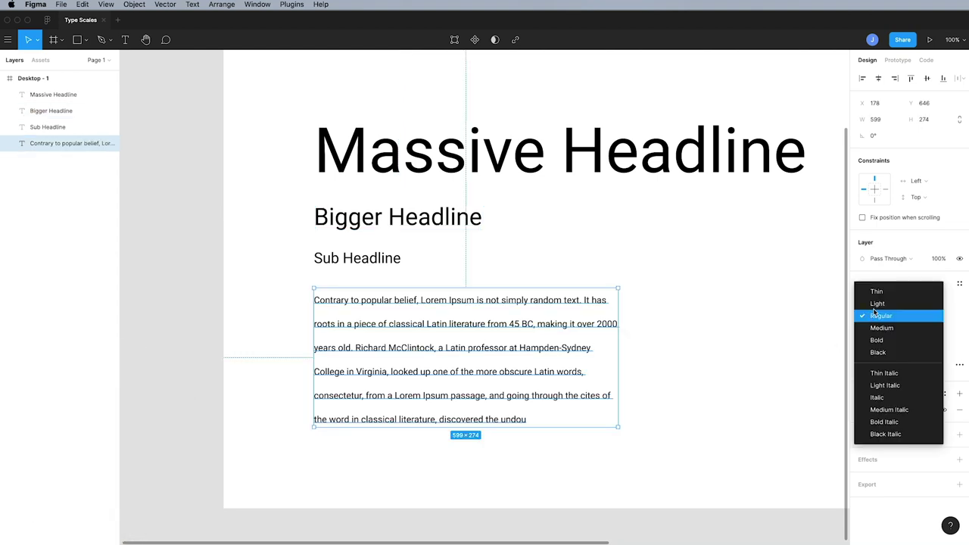
pyautogui.click(870, 301)
pyautogui.hotkey('shift', 'Tab')
pyautogui.click(870, 315)
pyautogui.click(870, 326)
# Make both the Bigger Headline and the Massive Headline Bold
pyautogui.hotkey('shift', 'Tab')
pyautogui.click(870, 316)
pyautogui.click(870, 341)
pyautogui.hotkey('shift', 'Tab')
pyautogui.click(870, 315)
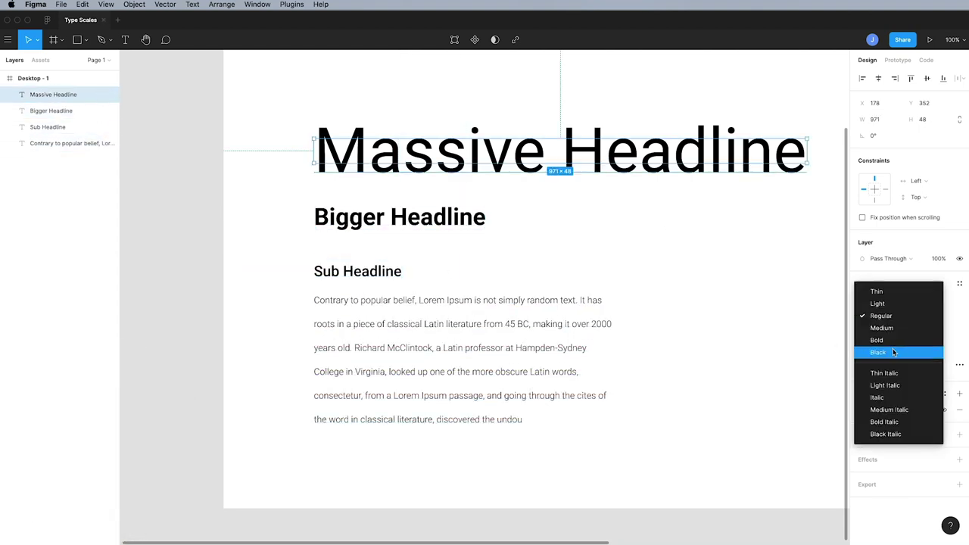
pyautogui.click(870, 341)
pyautogui.click(599, 234)
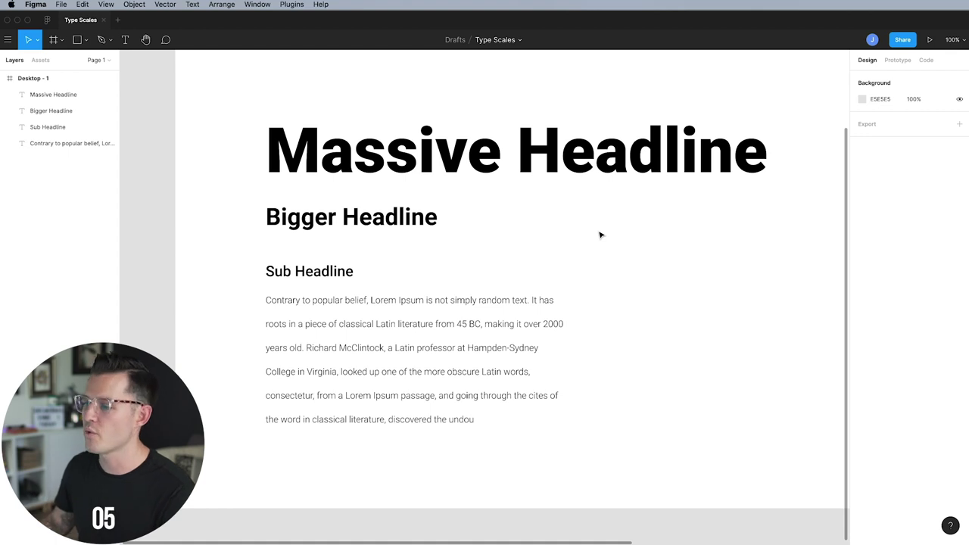
pyautogui.moveTo(593, 234); pyautogui.dragTo(546, 252)
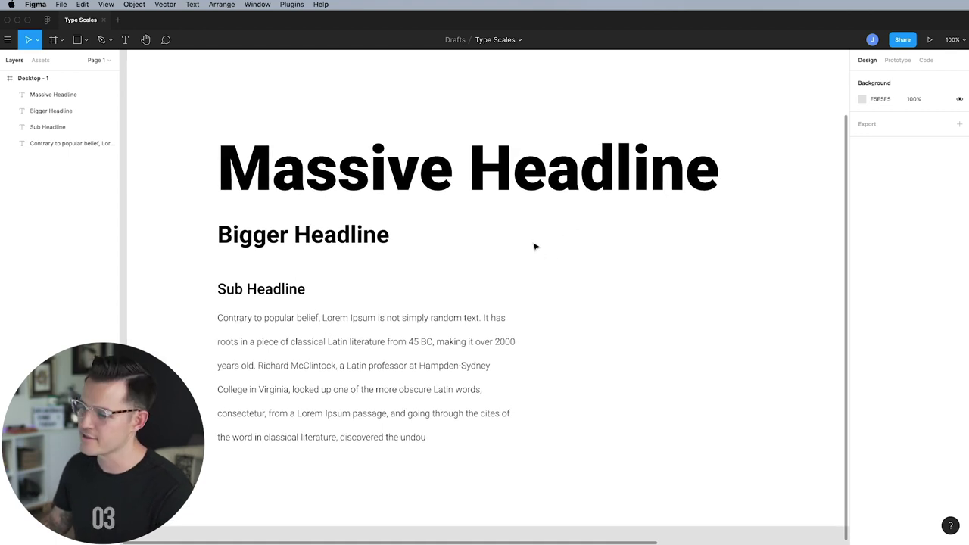